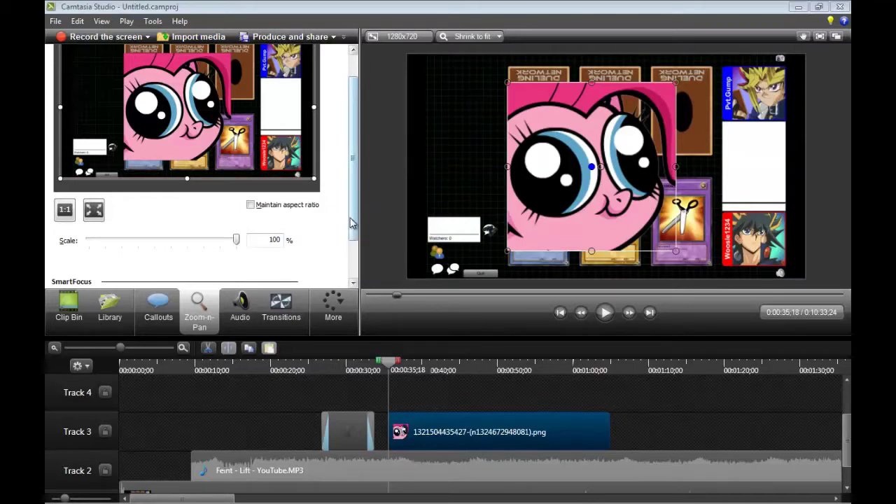
- Resize the zoom frame on all sides to fit tightly around the pink pony image, reaching a scale of about 236%
scroll(352, 210, up, 1)
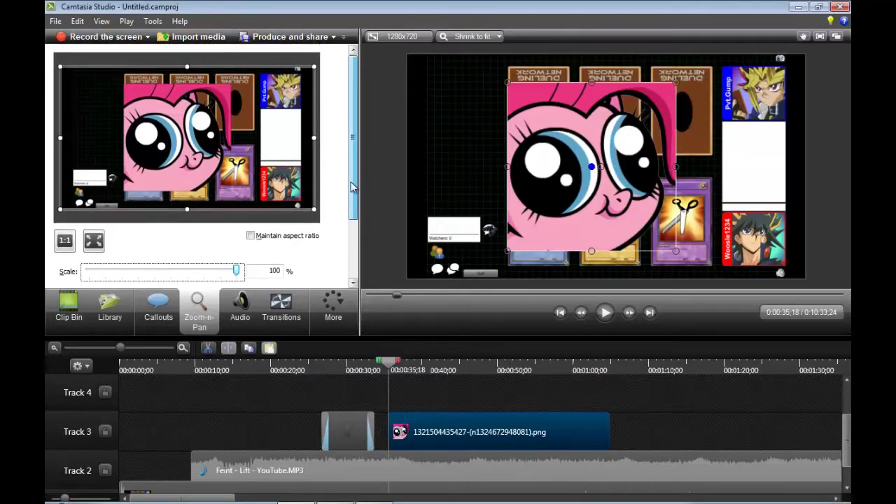
scroll(352, 188, down, 3)
scroll(356, 212, up, 2)
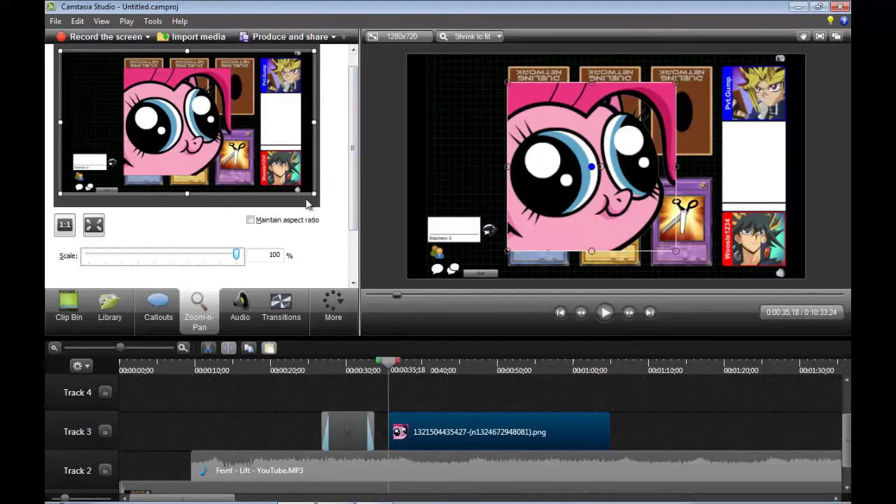
scroll(336, 206, up, 1)
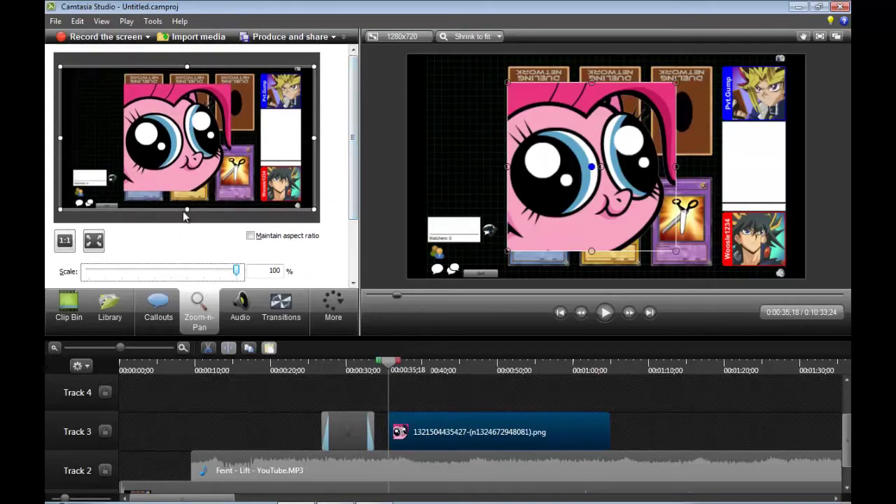
drag(187, 209, 188, 191)
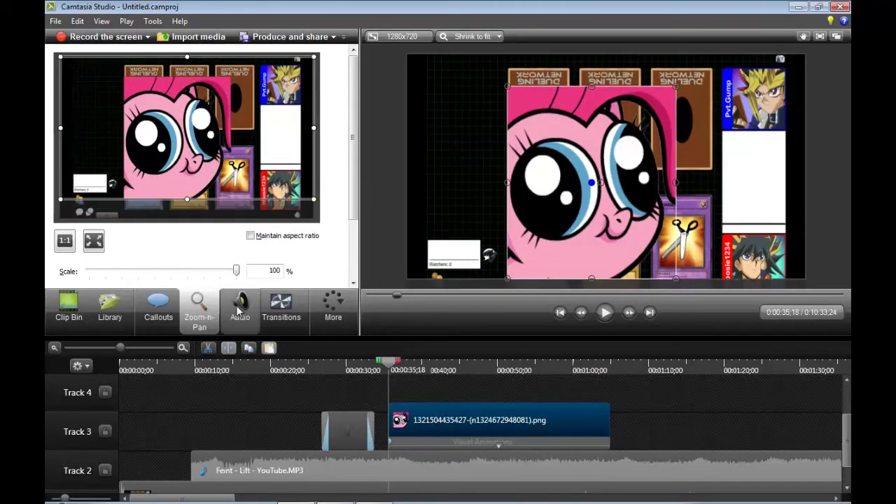
drag(187, 56, 187, 77)
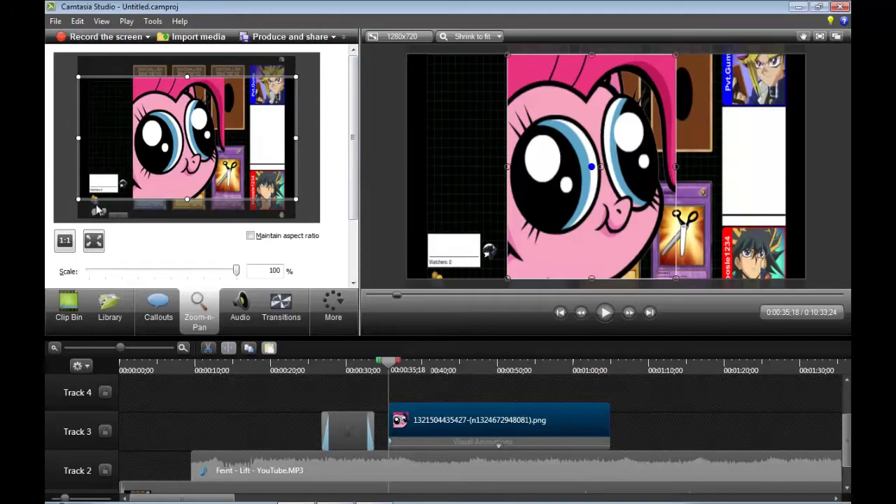
drag(77, 138, 137, 152)
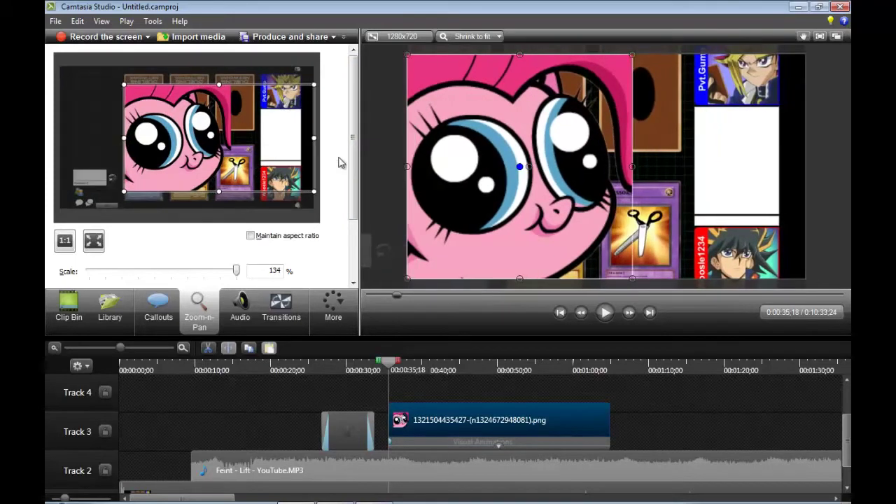
drag(290, 144, 232, 148)
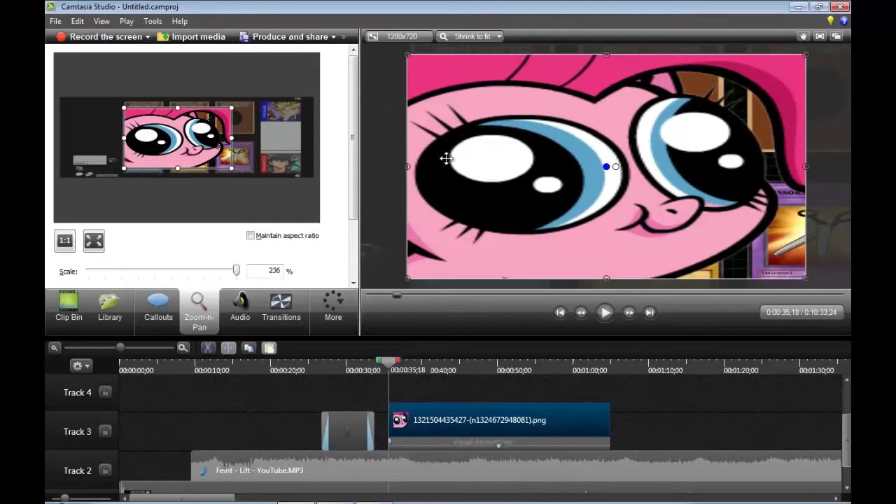
- Preview the zoom animation in short bursts up to 0:00:46;12, toggling the maintain aspect ratio option on and back off
click(606, 315)
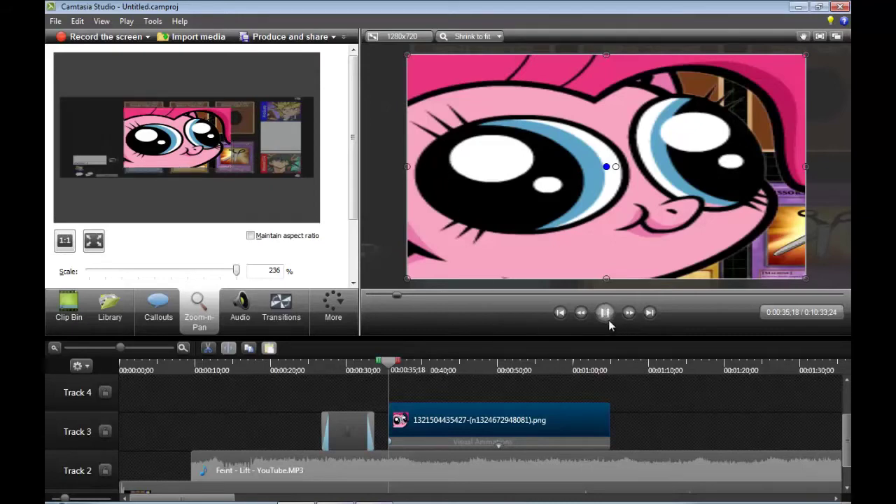
click(252, 240)
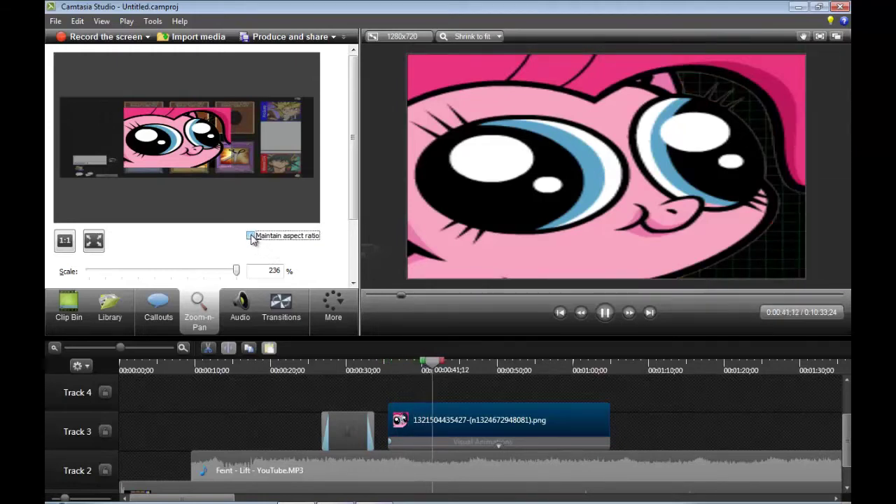
click(253, 238)
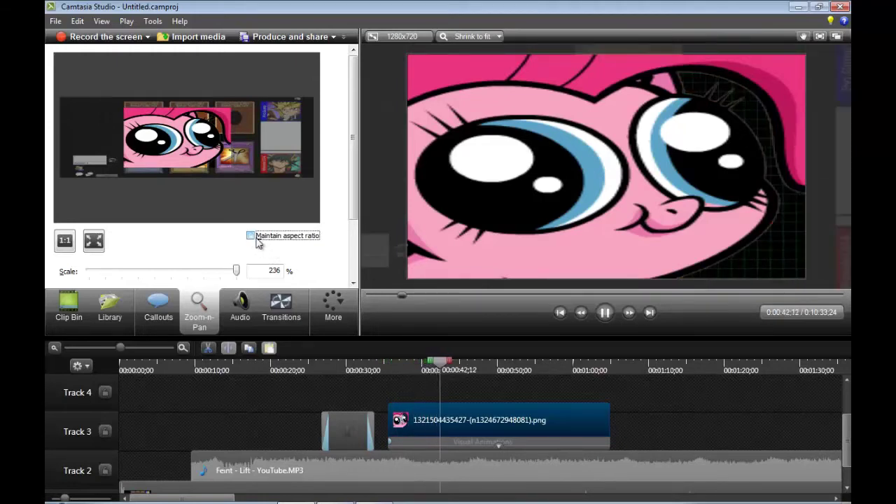
click(604, 313)
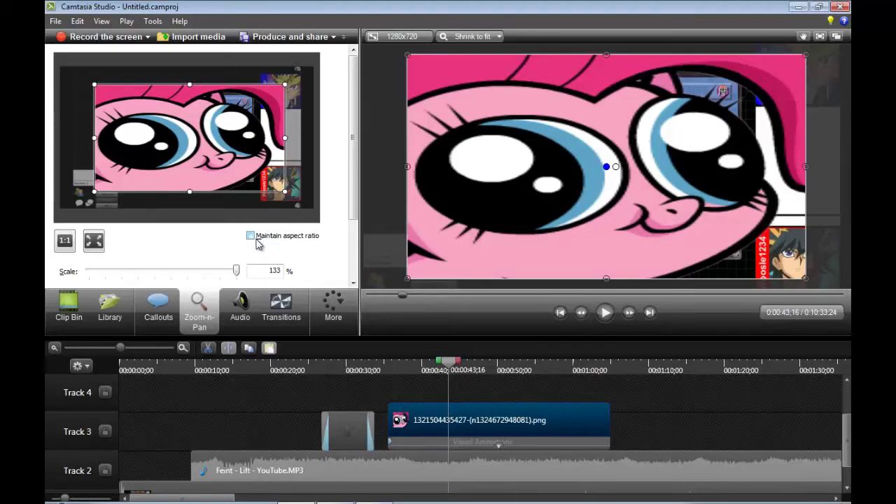
click(600, 317)
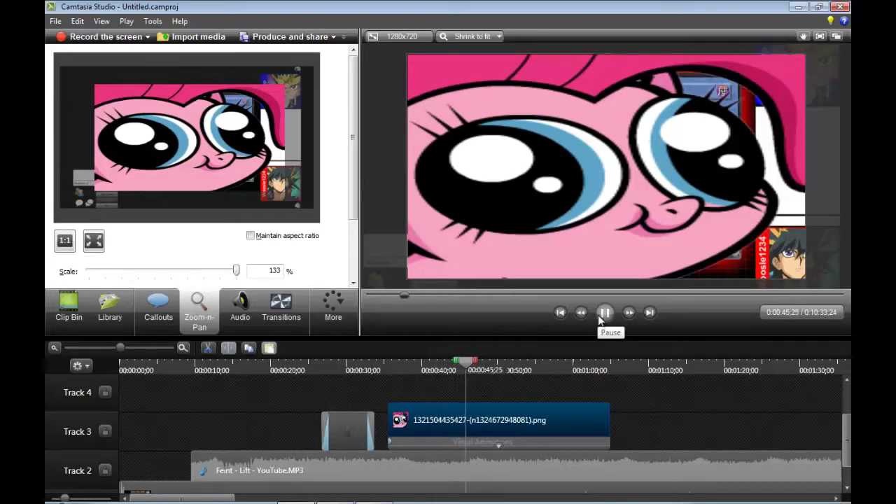
click(600, 316)
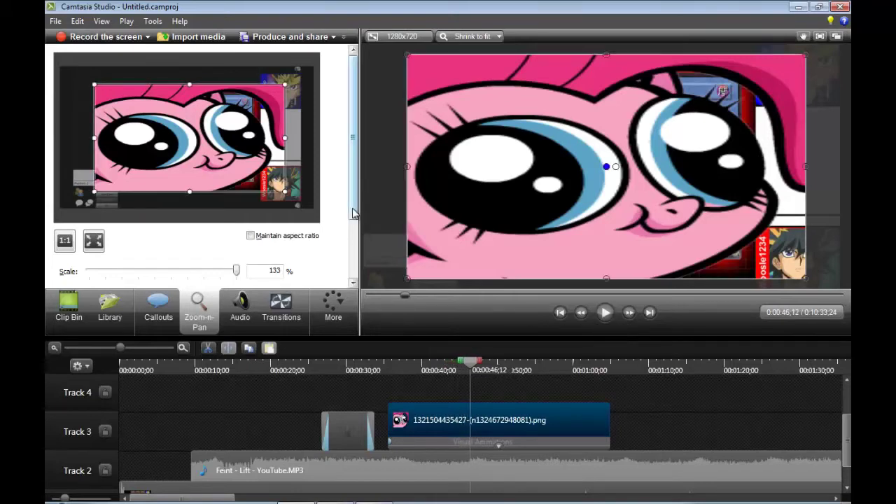
- Reset the zoom to actual size at 0:00:46;12 and play the result until 0:00:48;10
scroll(252, 231, down, 2)
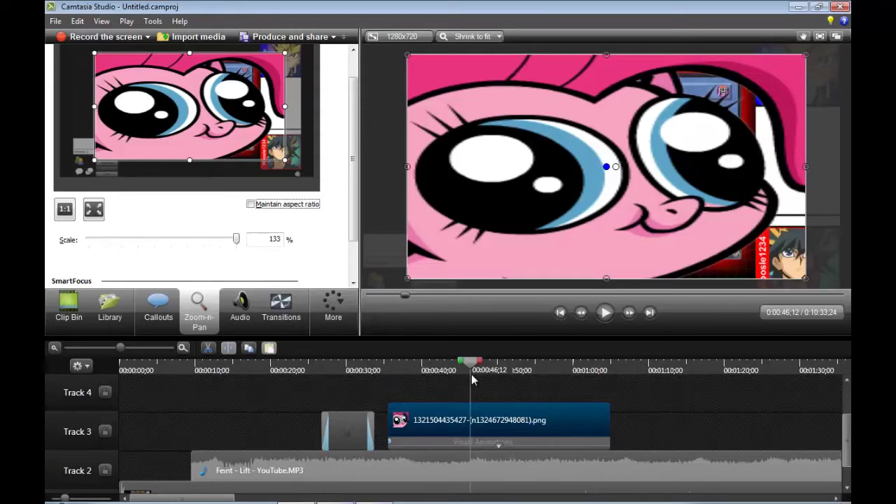
click(64, 210)
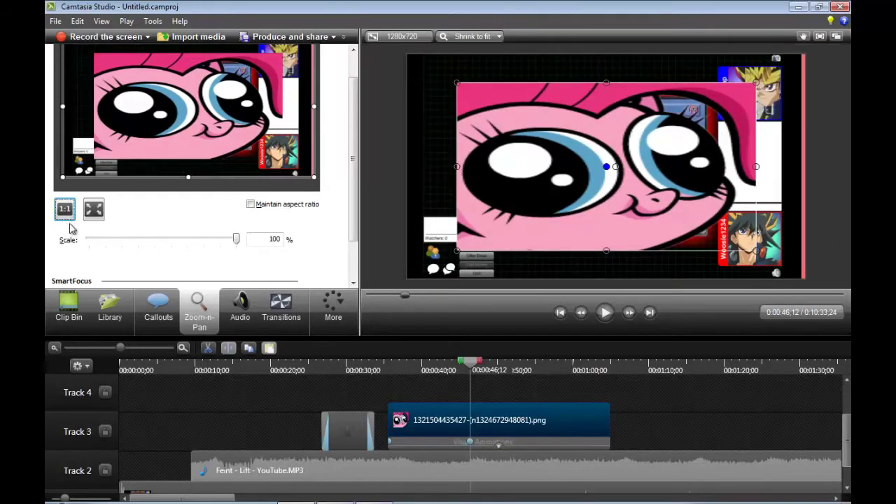
click(606, 314)
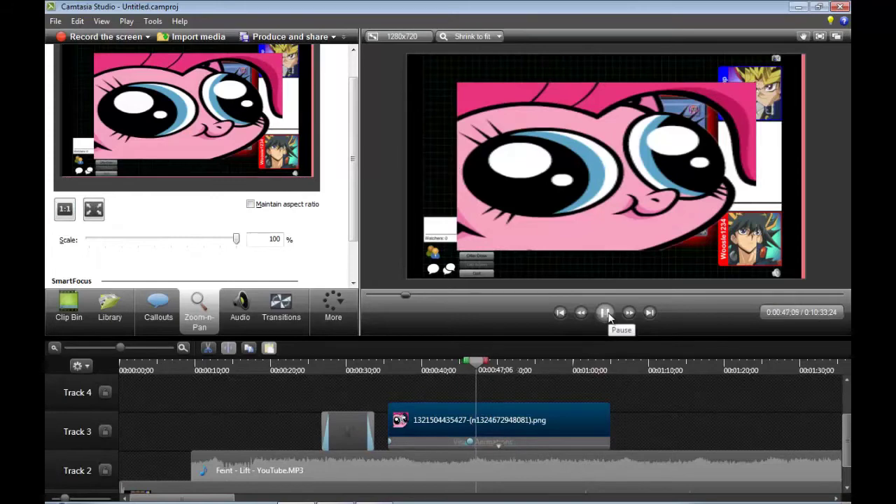
key(space)
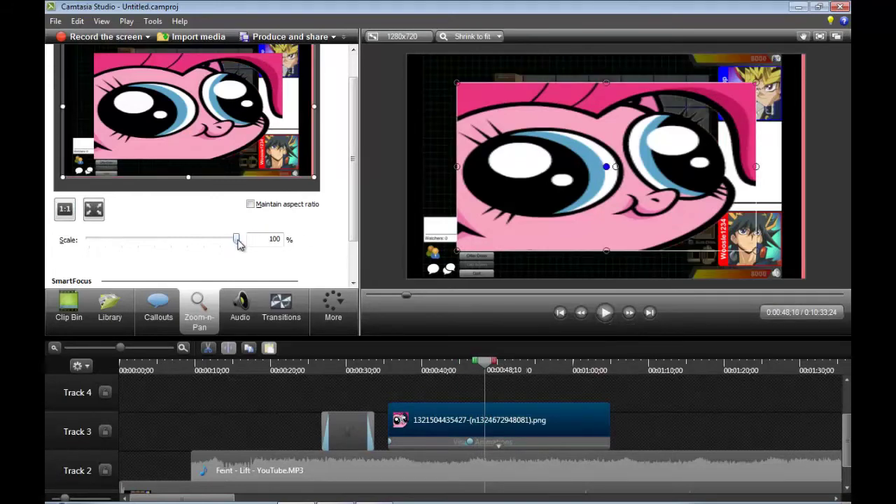
- Zoom out to a scale of about 32% at 0:00:48;10 and preview the animation until 0:00:50;20
drag(237, 242, 127, 252)
click(606, 312)
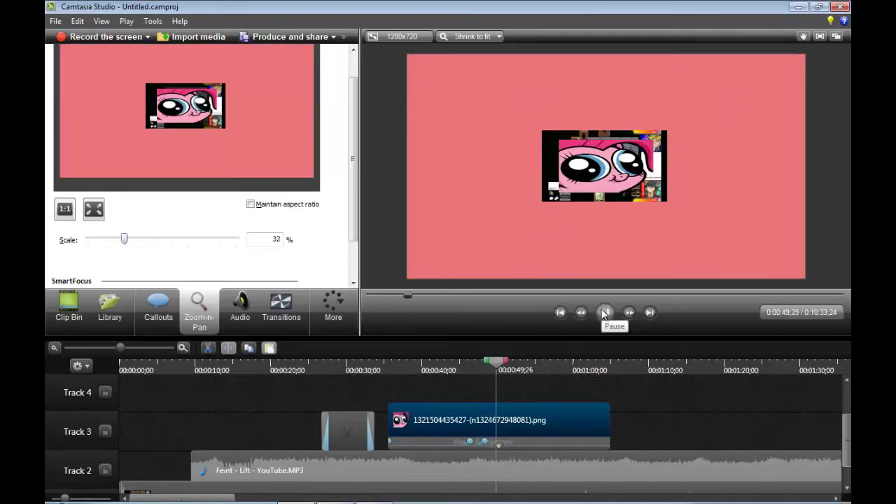
click(604, 313)
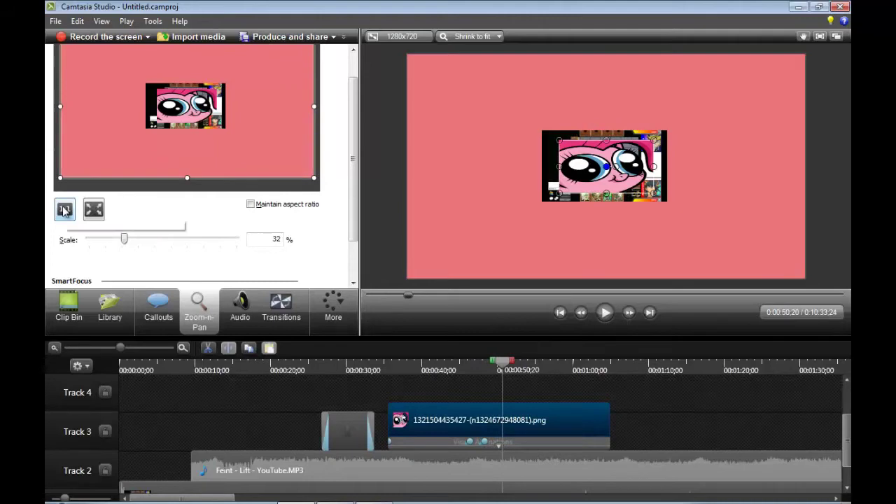
- Restore the zoom to 100% actual size at 0:00:50;20 and preview it until 0:00:53;15
click(64, 209)
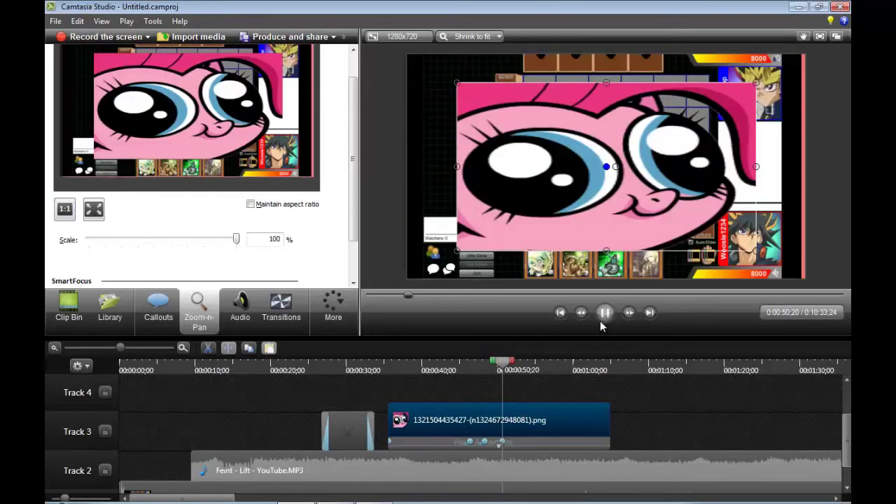
click(600, 321)
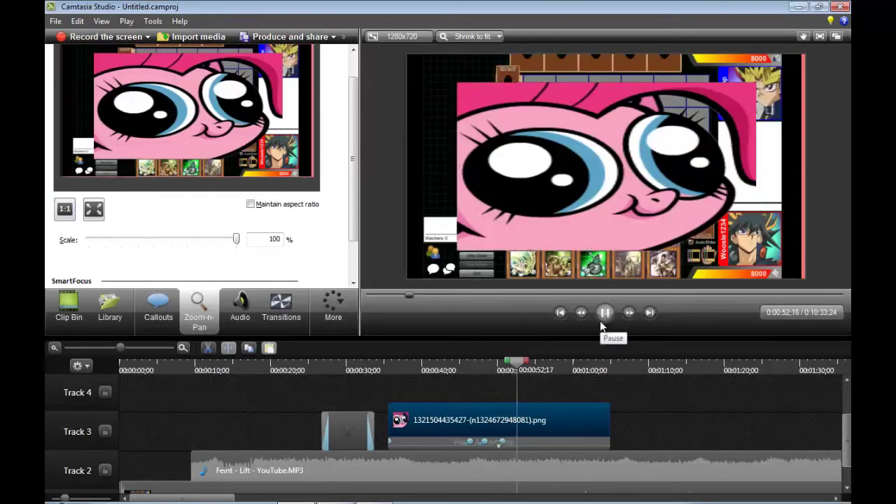
click(601, 321)
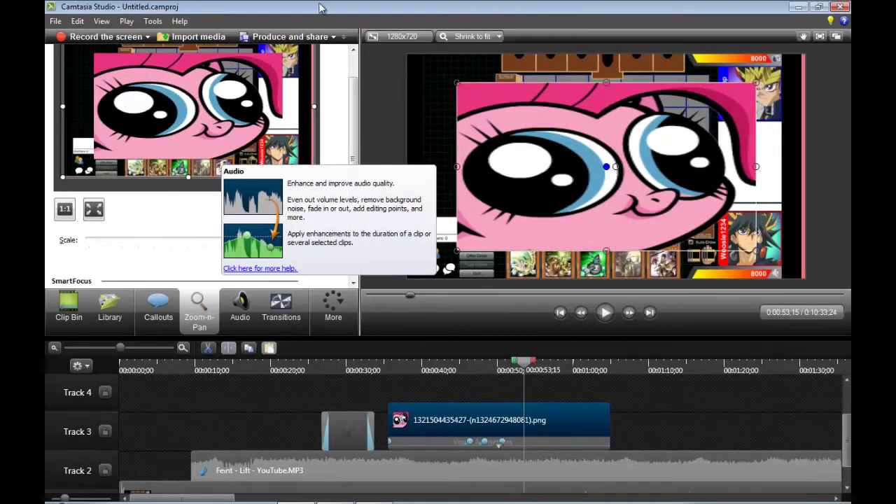
- Look at the SmartFocus options of the zoom settings and dismiss the Skype notification
drag(354, 102, 354, 168)
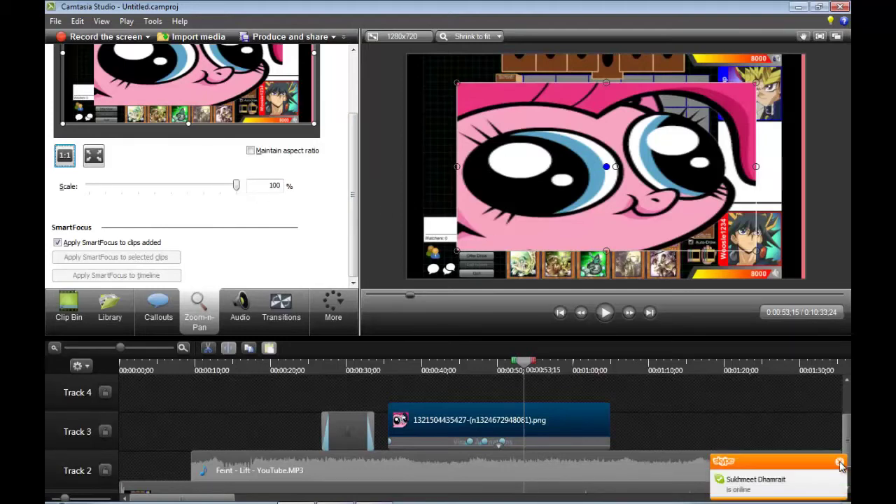
click(840, 463)
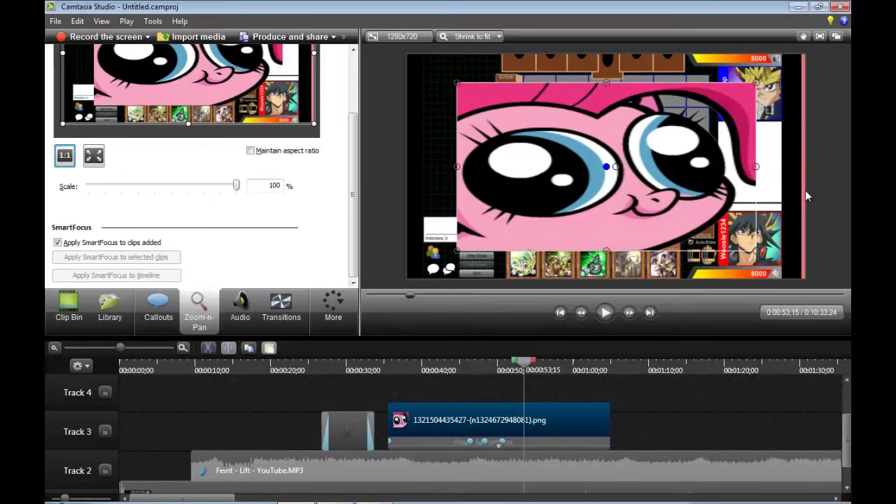
- Enable volume leveling on the Feint - Lift audio clip in Track 2 and preview it briefly until 0:00:55;00
click(237, 308)
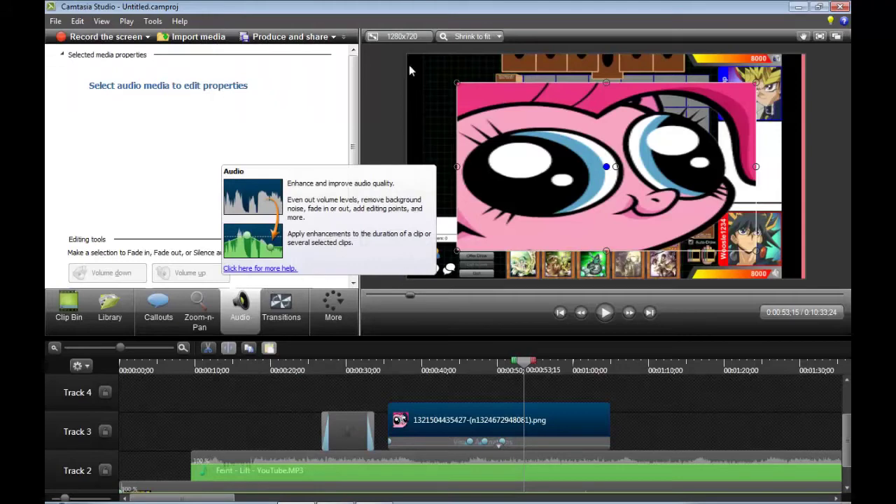
scroll(355, 106, down, 3)
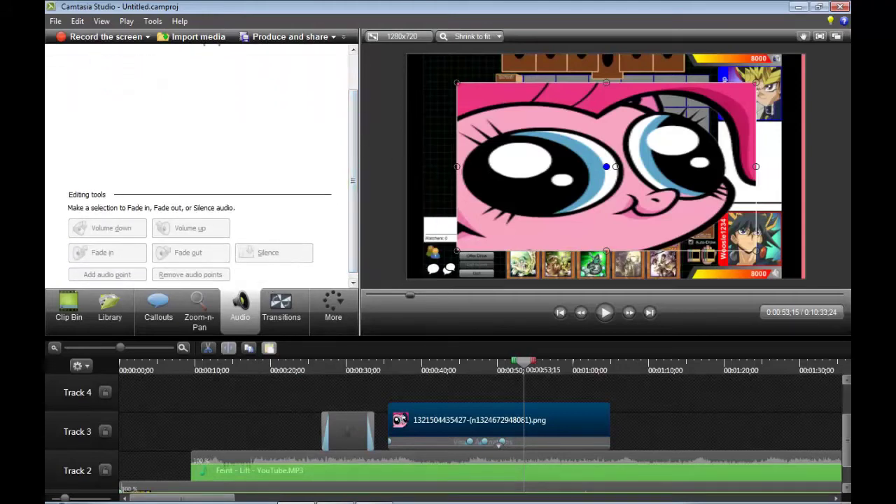
scroll(448, 434, down, 1)
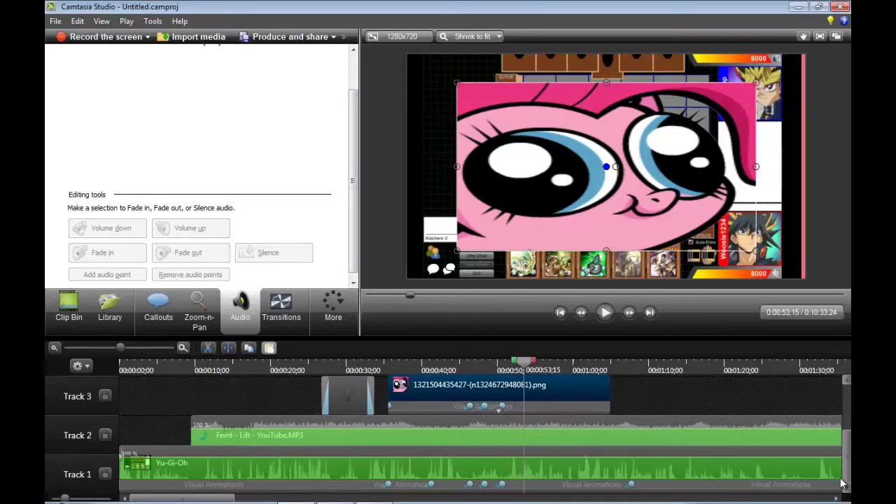
scroll(343, 239, up, 2)
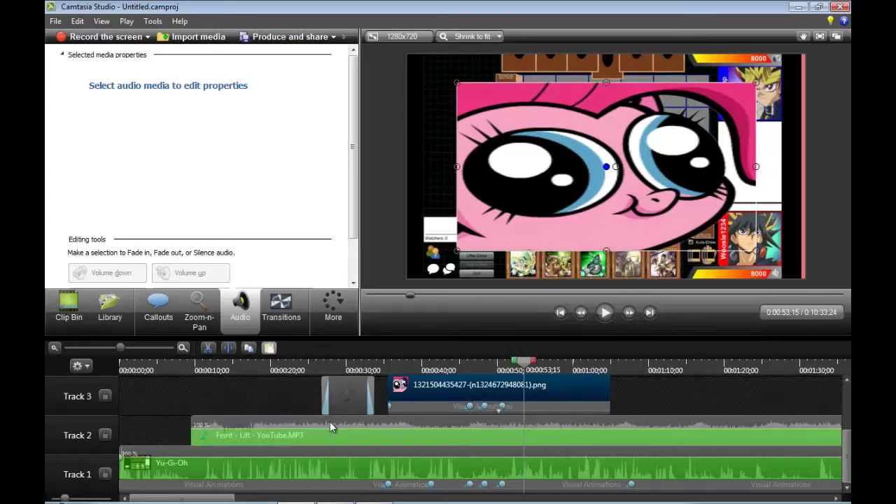
click(297, 422)
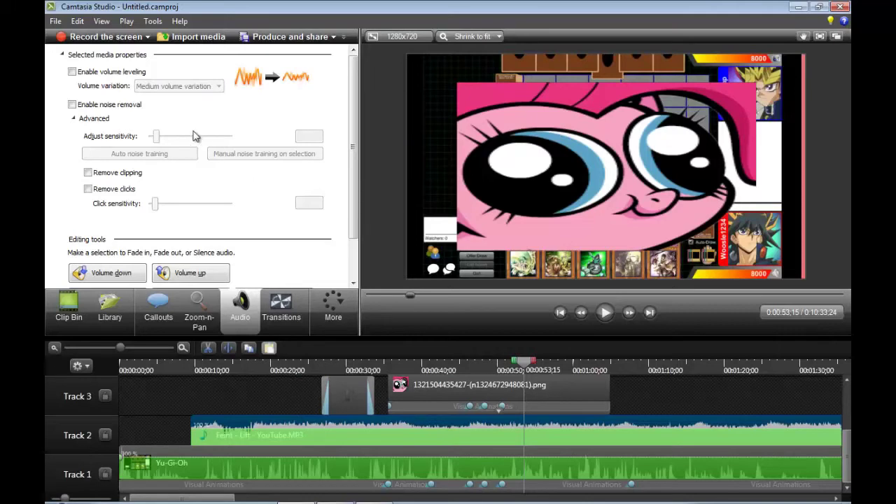
click(71, 72)
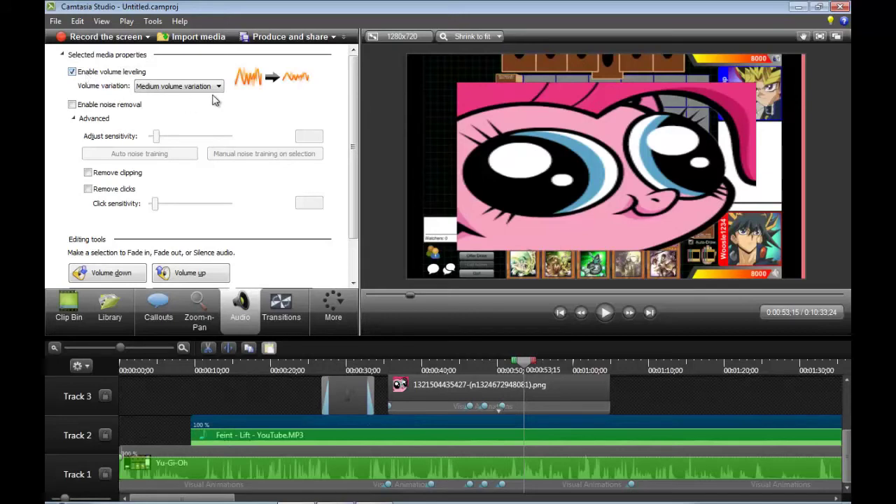
click(613, 313)
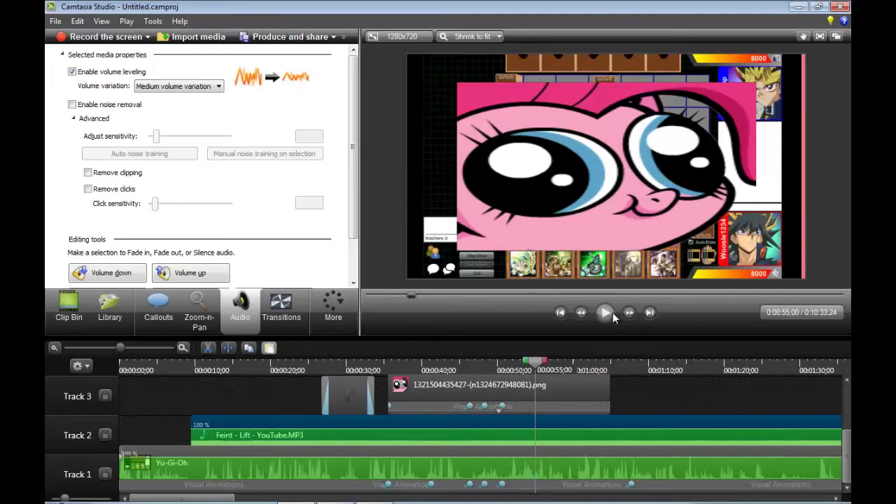
- Try low volume variation for the Feint - Lift clip's leveling and settle on High volume variation
click(183, 90)
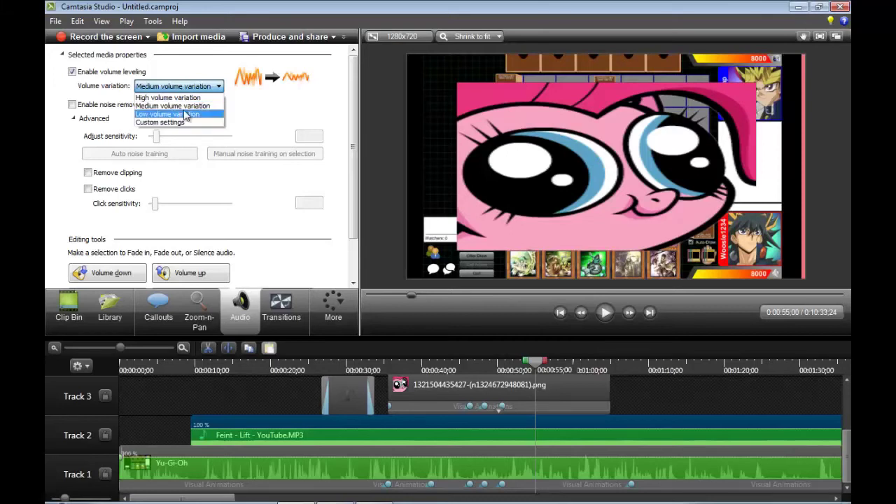
click(186, 115)
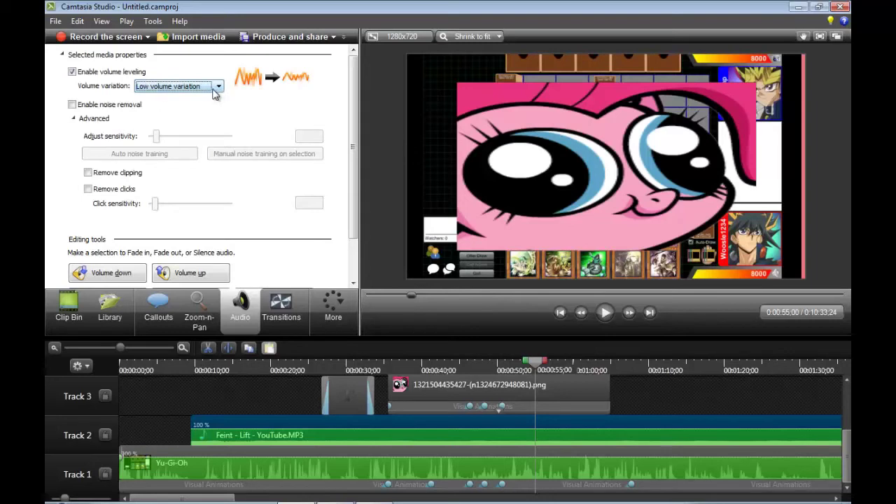
click(213, 90)
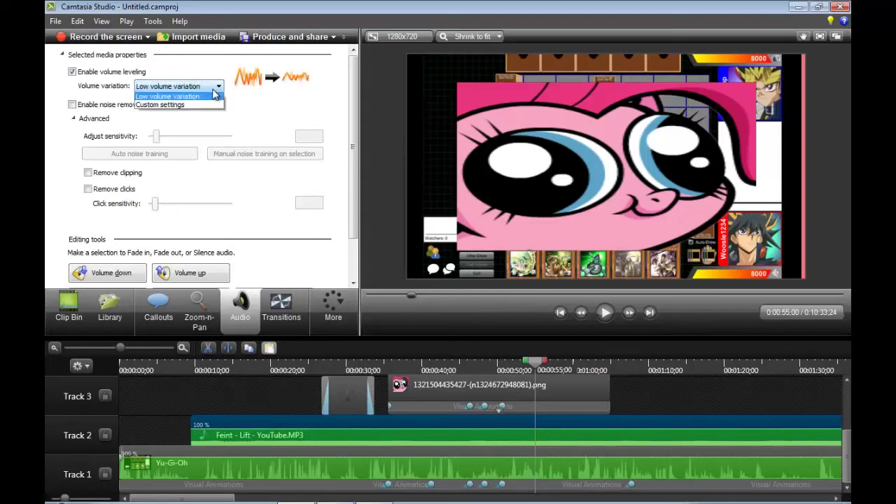
click(197, 94)
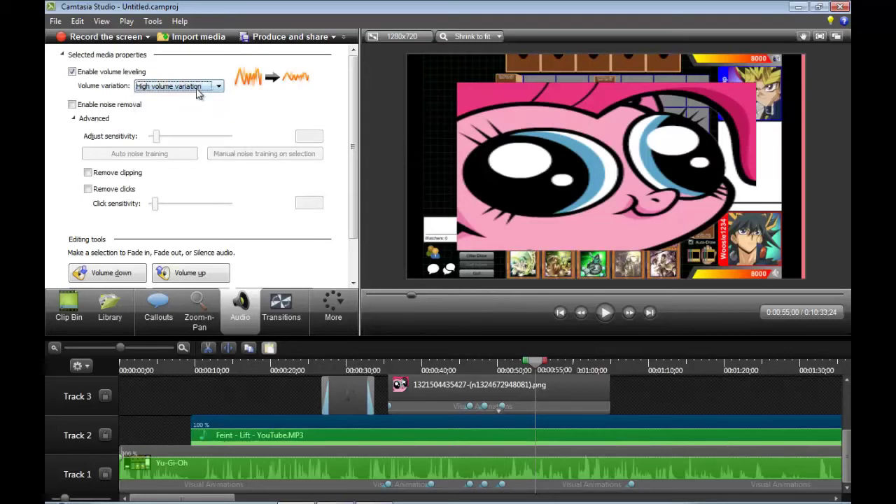
- Try custom settings for the Feint - Lift clip's volume variation, and disable its volume leveling
click(198, 91)
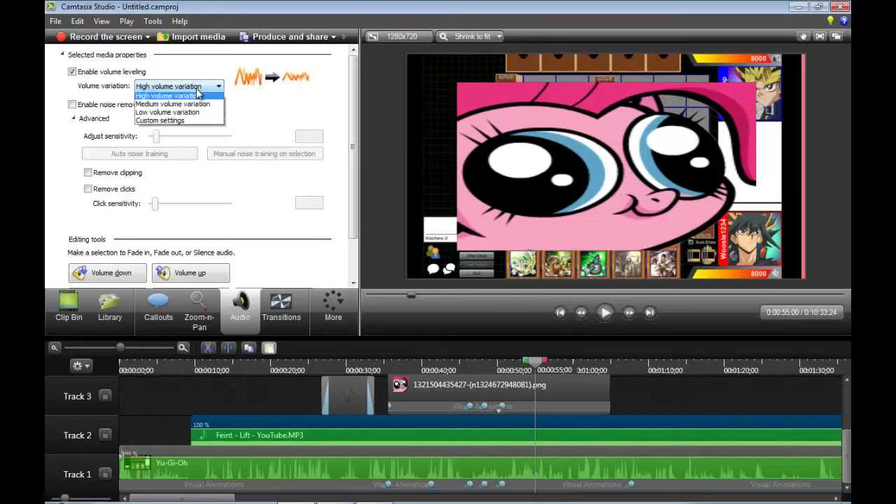
click(183, 124)
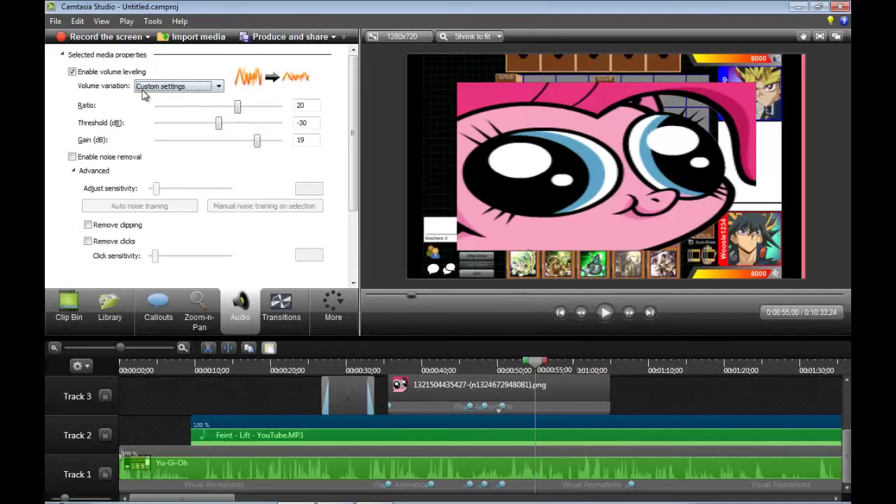
click(73, 72)
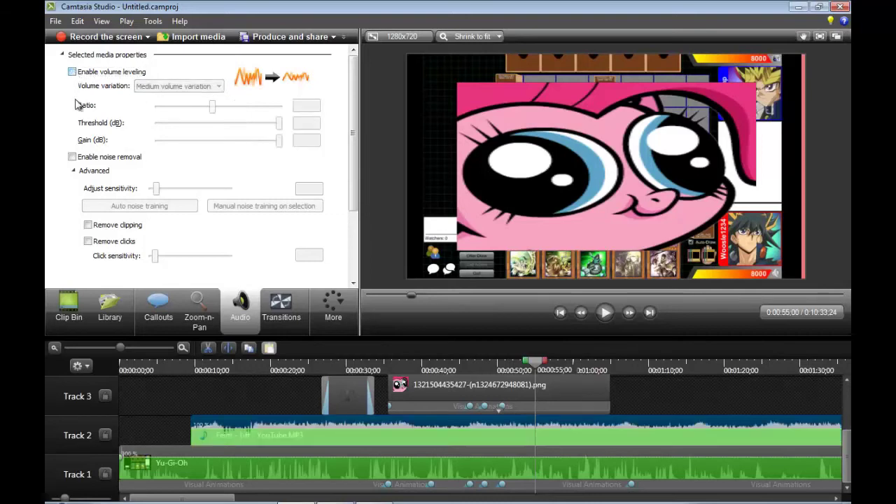
- Try noise removal on the Feint - Lift clip, previewing it until 0:00:56;19, and turn it off again
click(72, 157)
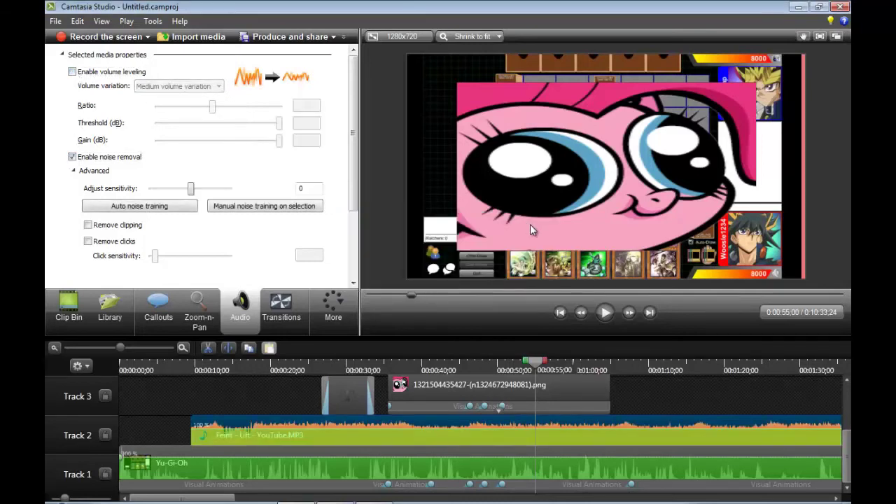
click(605, 315)
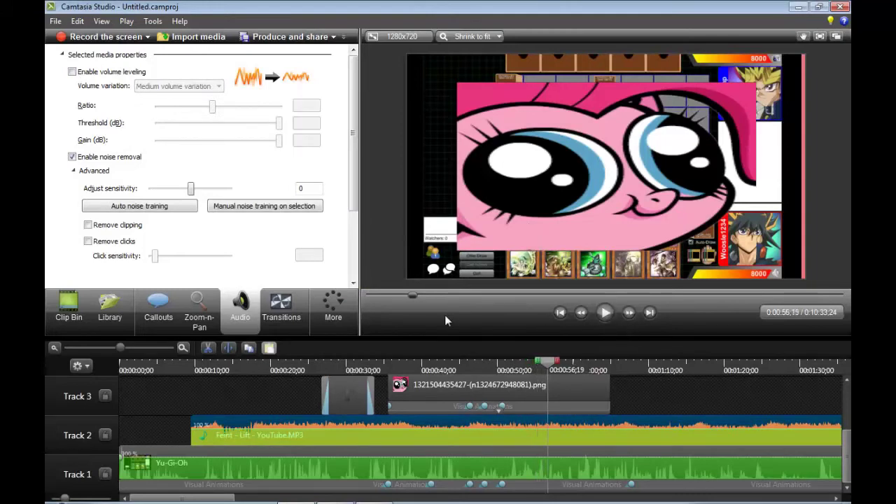
click(72, 158)
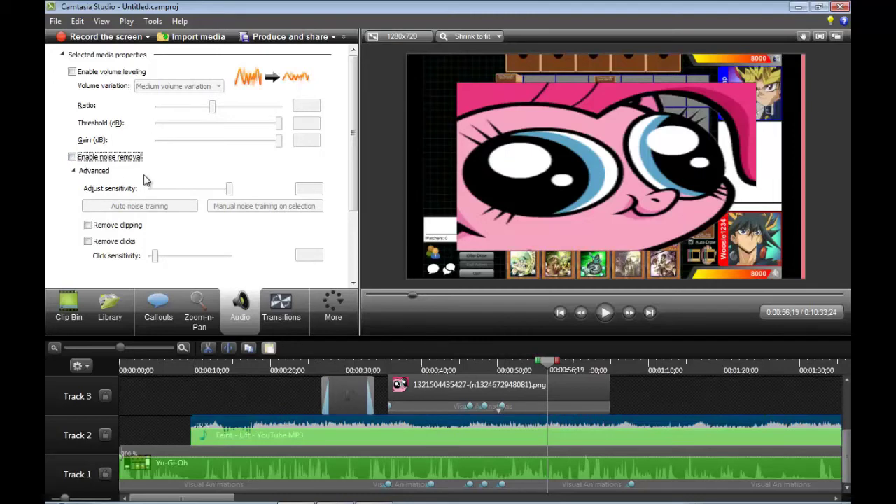
- Select the timeline range from 0:00:04;19 to 0:00:08;16 and look over the remaining audio options down to the editing tools
drag(548, 362, 165, 363)
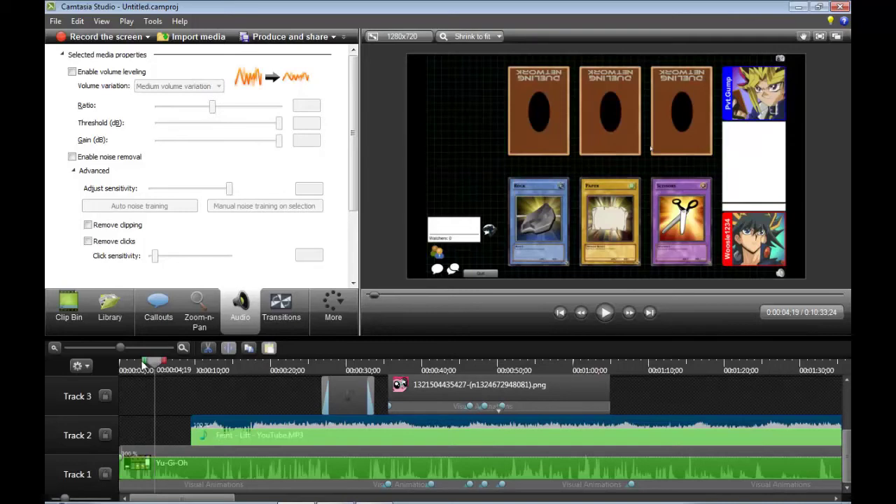
drag(166, 358, 197, 369)
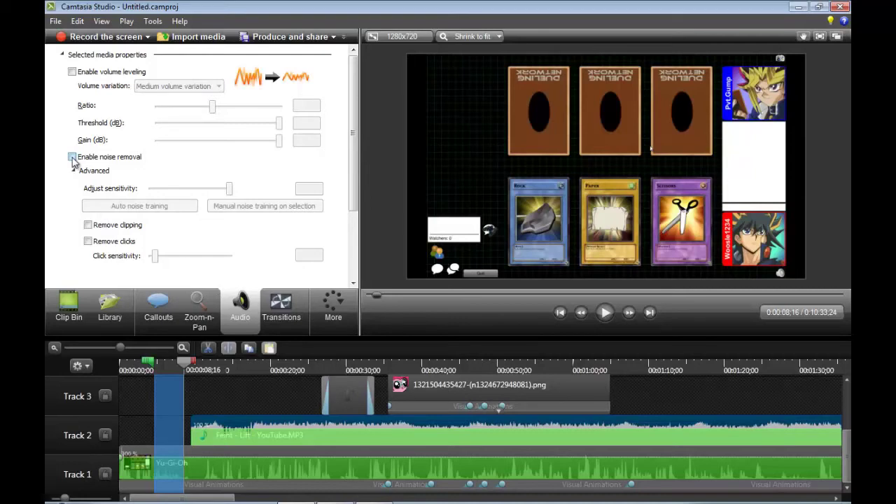
drag(359, 212, 354, 250)
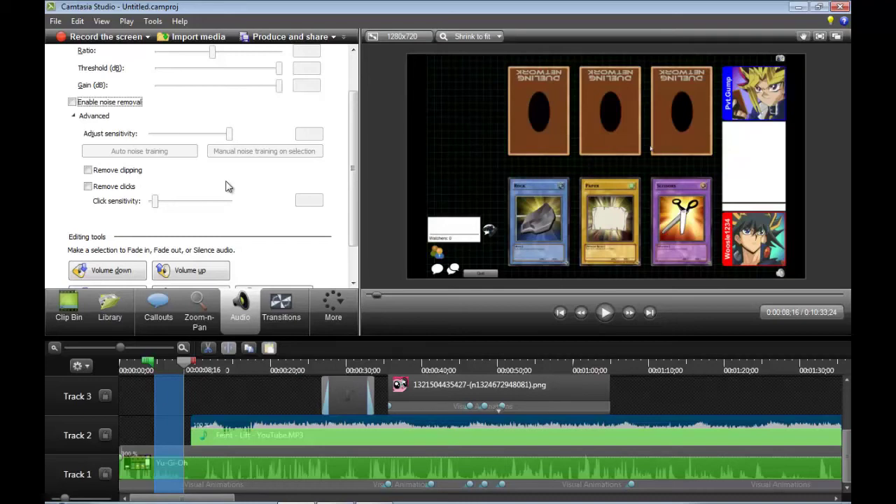
click(290, 319)
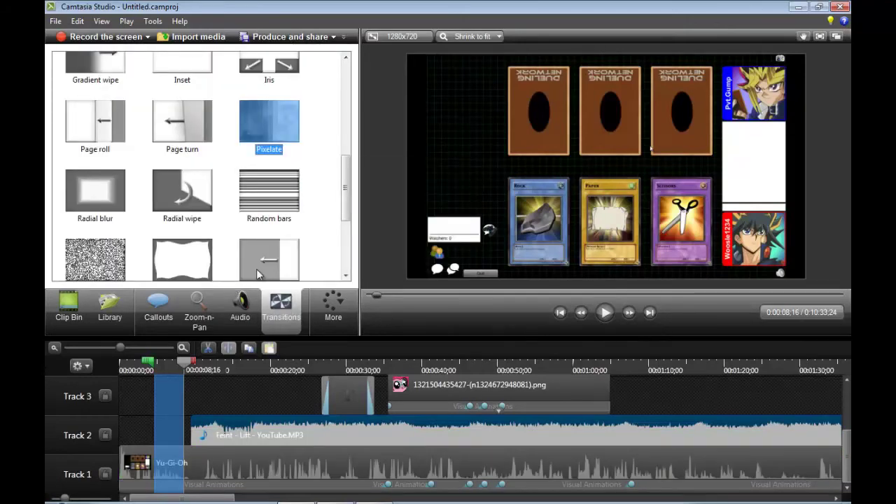
click(78, 304)
right_click(110, 74)
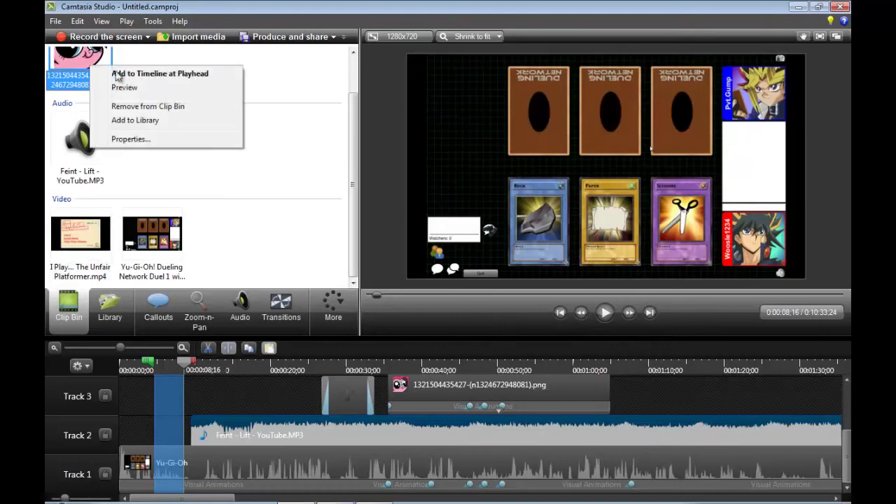
click(154, 70)
drag(193, 425, 624, 432)
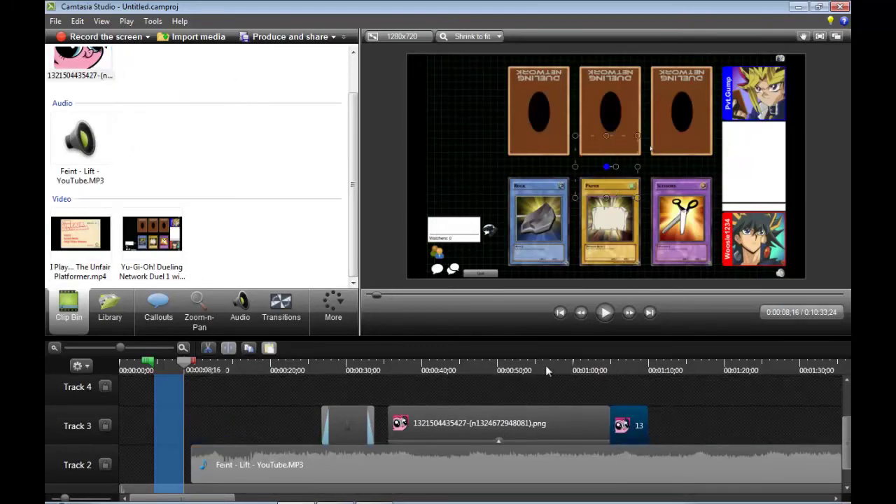
- Browse the available transitions and apply Pixelate at the junction of the two adjoining images in Track 3
click(283, 304)
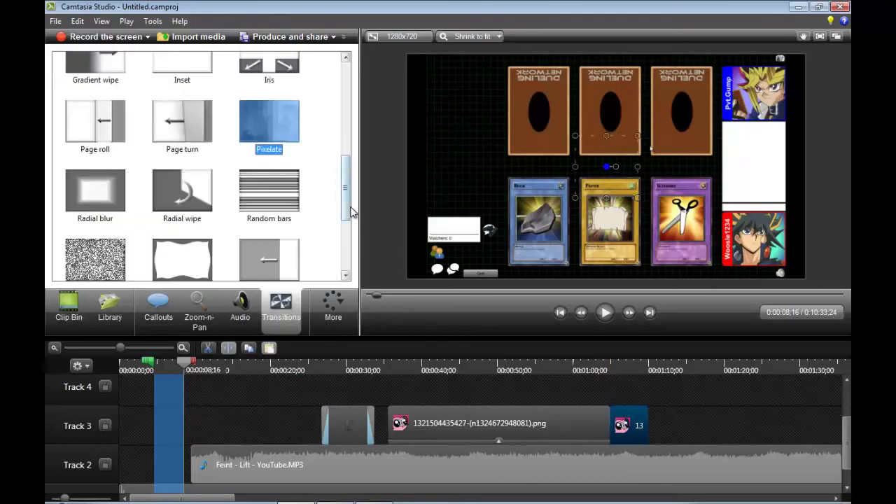
scroll(347, 209, down, 1)
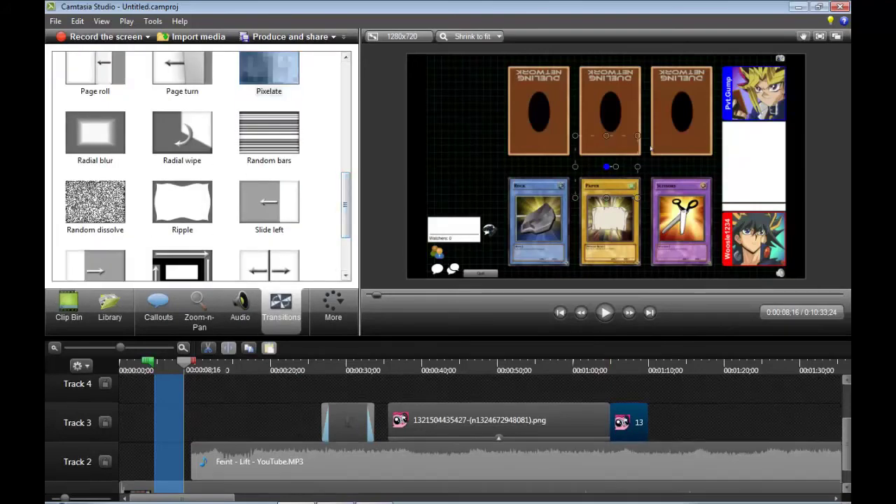
scroll(843, 444, down, 1)
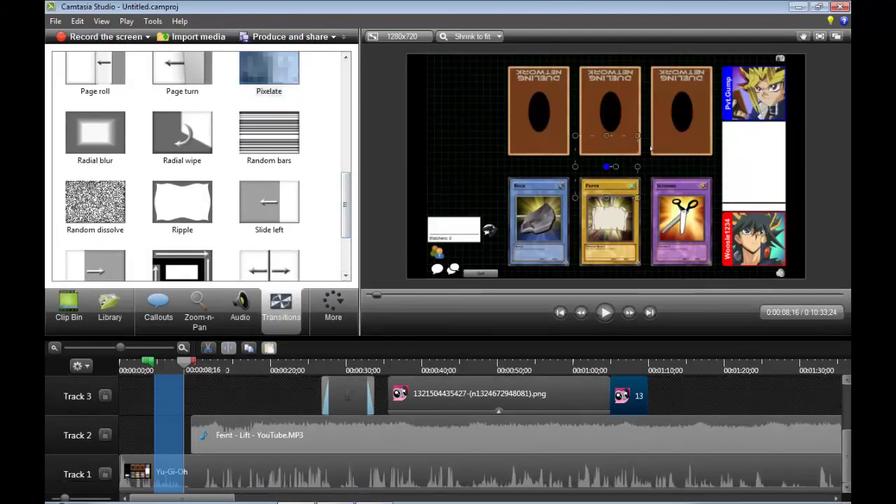
scroll(843, 444, up, 1)
click(592, 361)
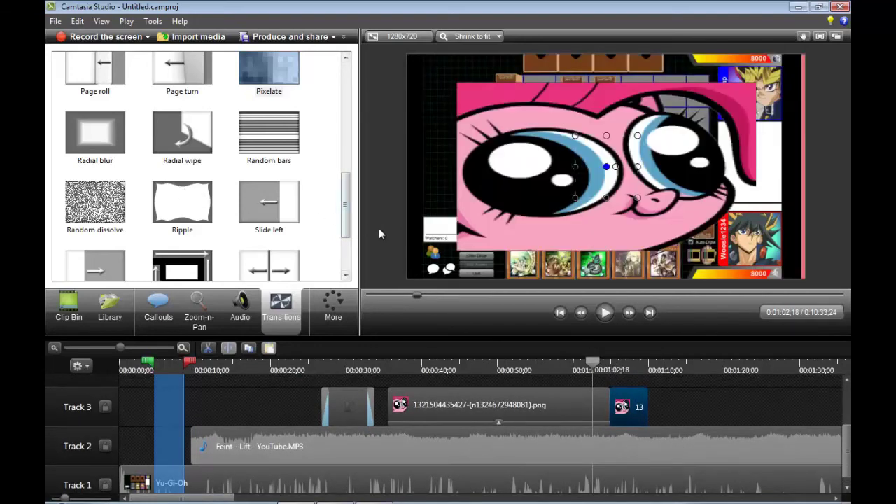
mouse_move(352, 225)
mouse_down()
mouse_move(346, 70)
mouse_move(358, 236)
mouse_up()
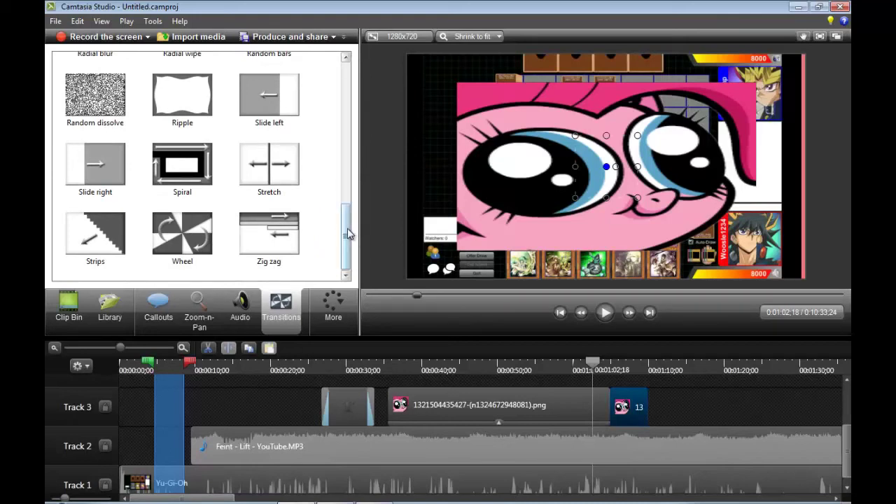
drag(346, 233, 336, 187)
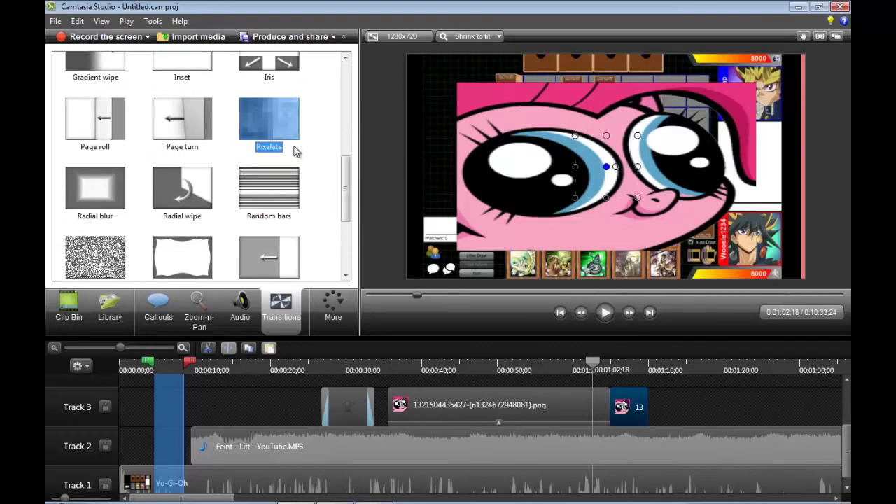
drag(274, 121, 420, 399)
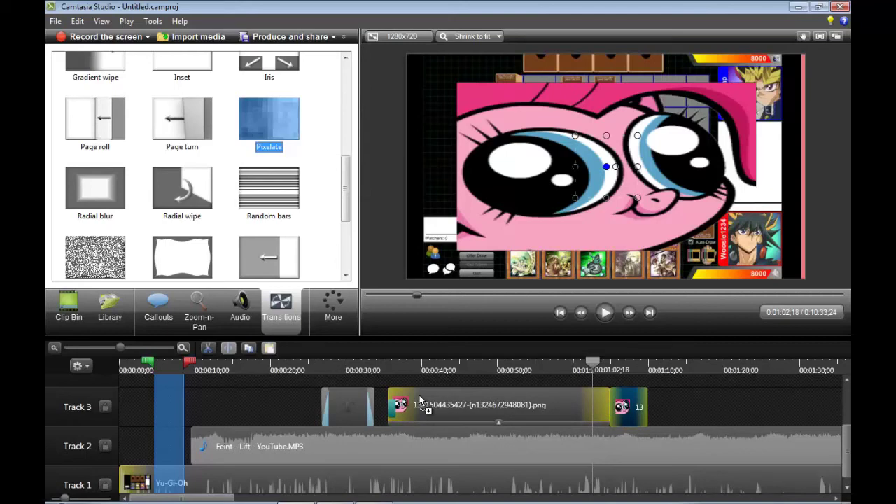
drag(419, 399, 419, 401)
mouse_move(420, 410)
mouse_down()
mouse_move(605, 419)
mouse_move(620, 406)
mouse_move(592, 407)
mouse_move(665, 424)
mouse_move(610, 416)
mouse_up()
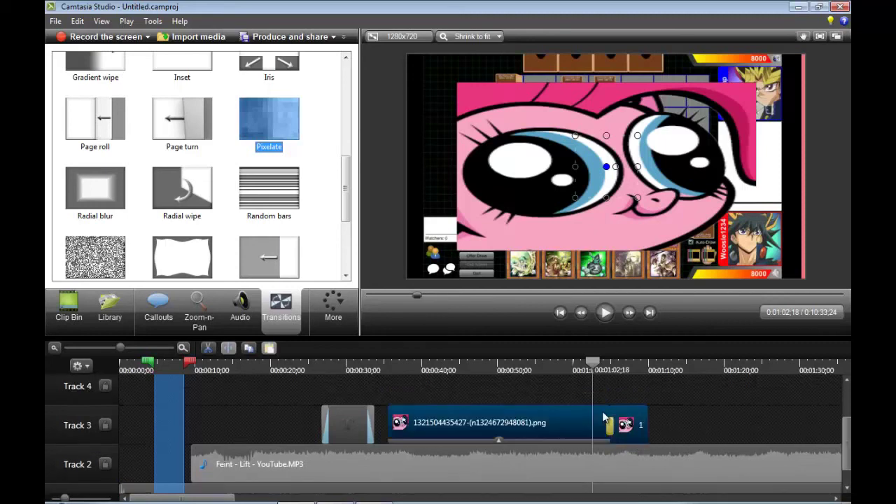
- Preview the Pixelate transition, playing from 0:01:02;18 to 0:01:07;28 and replaying it from 0:01:04;12
click(605, 313)
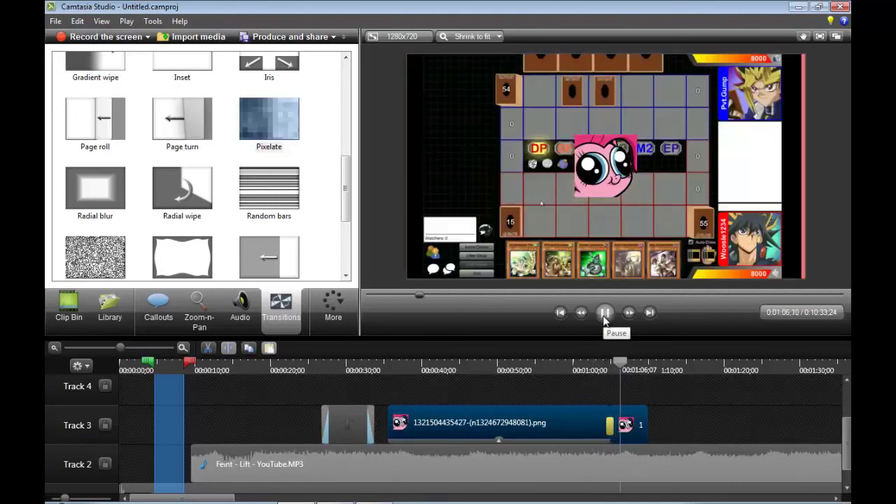
click(605, 314)
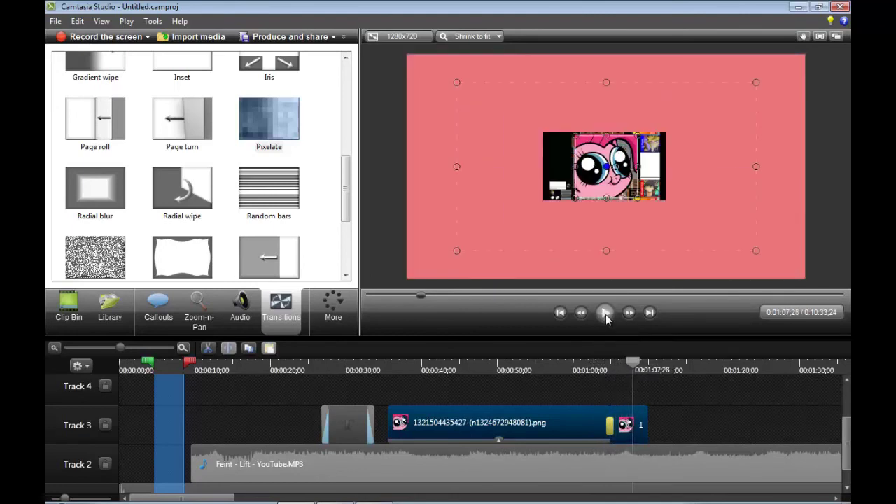
drag(632, 362, 606, 357)
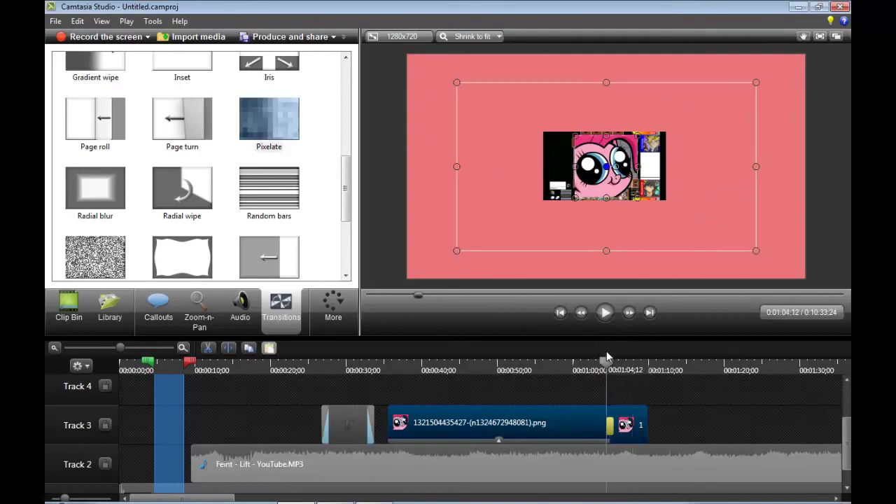
click(605, 313)
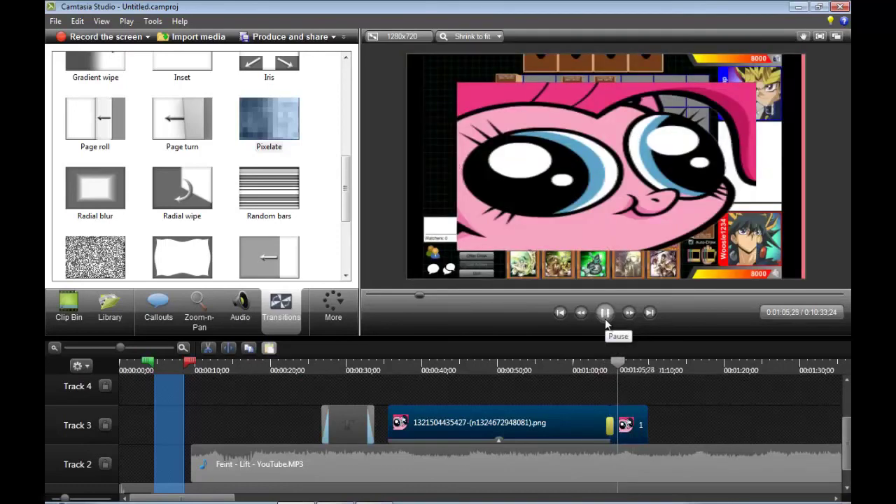
click(605, 314)
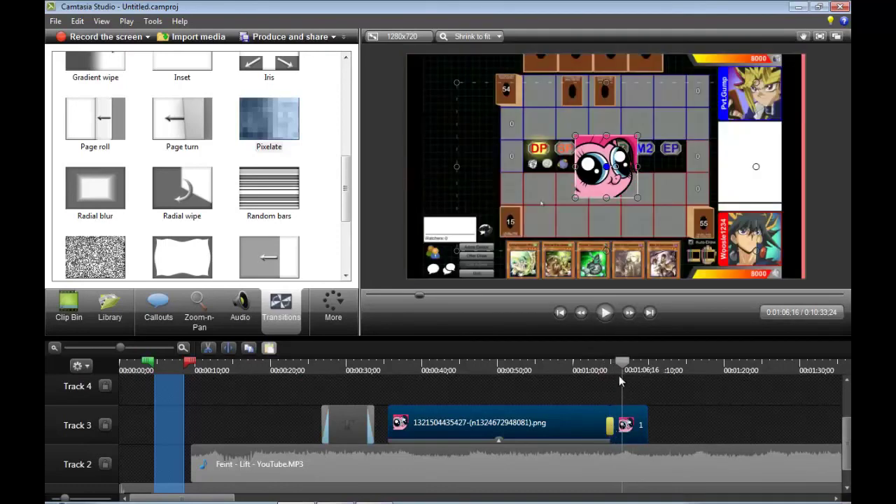
click(605, 322)
- Select the timeline range from 0:01:04;00 to 0:01:05;28 around the Pixelate transition and play it
click(603, 366)
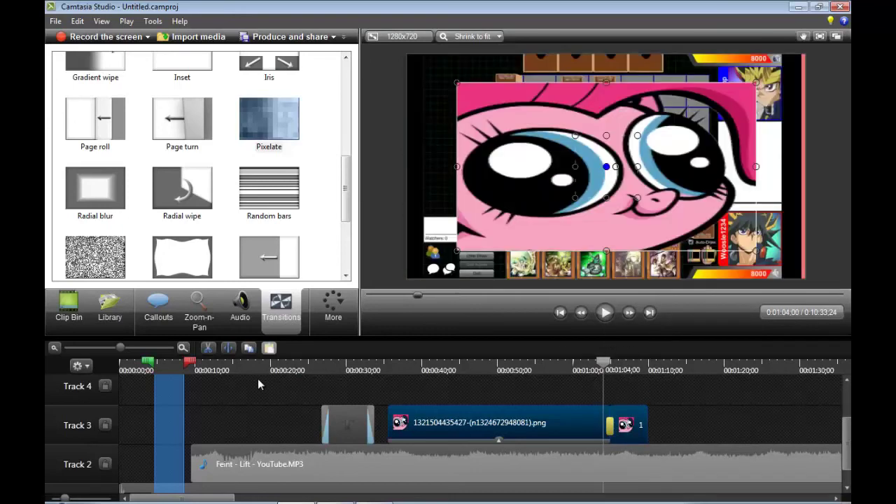
drag(601, 371, 634, 364)
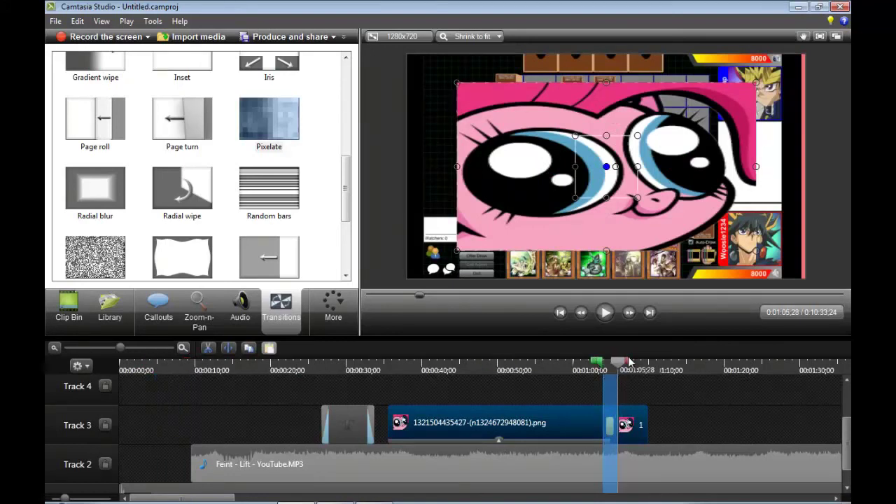
click(602, 316)
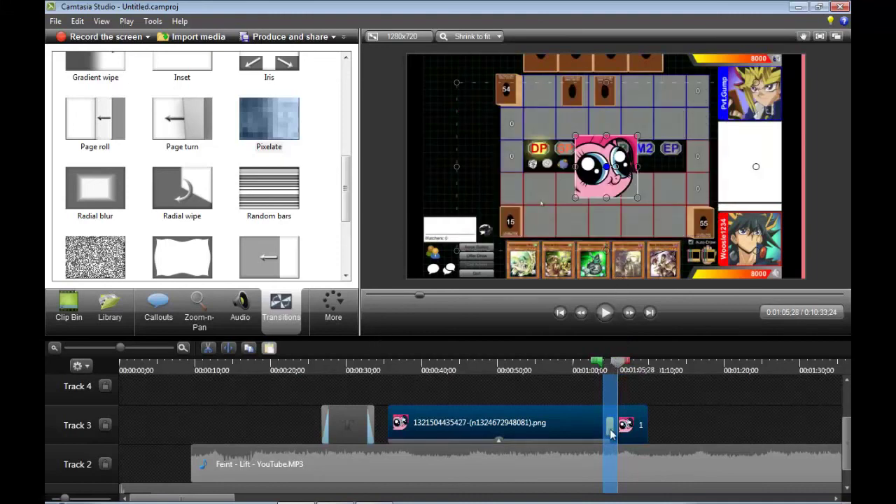
- Lengthen the Pixelate transition between the two images in Track 3, clear the range selection and preview until 0:01:10;09
drag(611, 427, 636, 422)
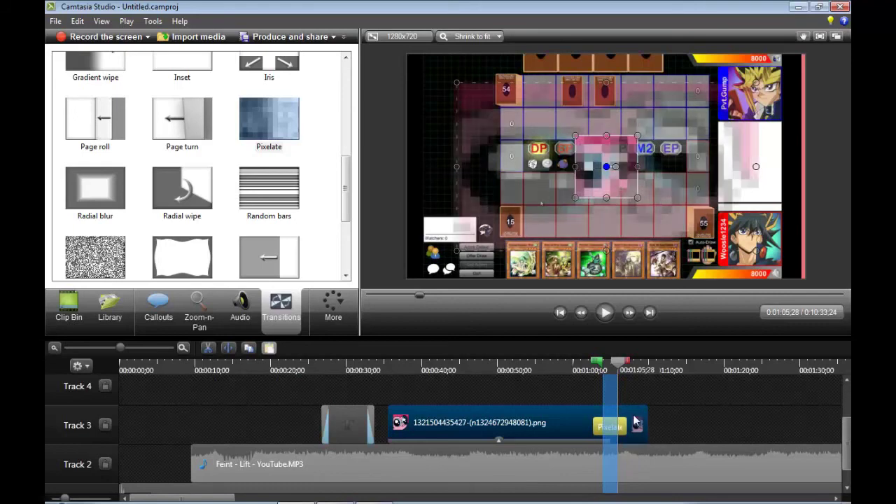
double_click(616, 362)
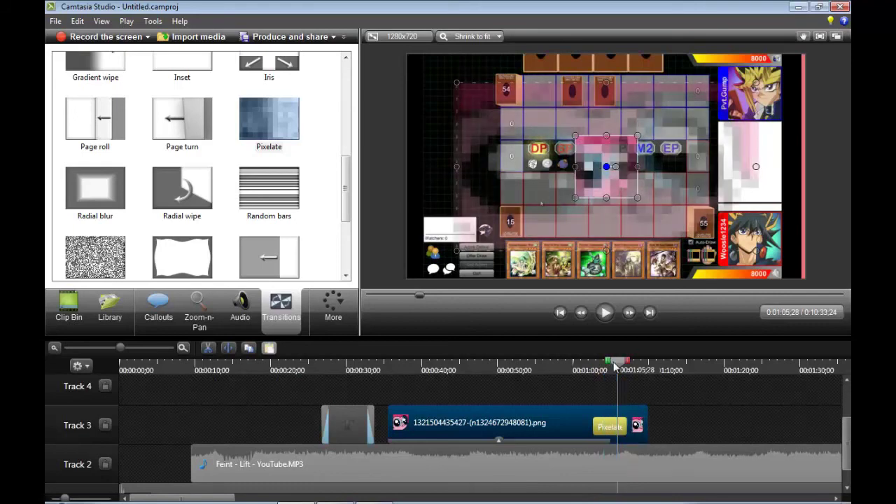
drag(616, 363, 587, 362)
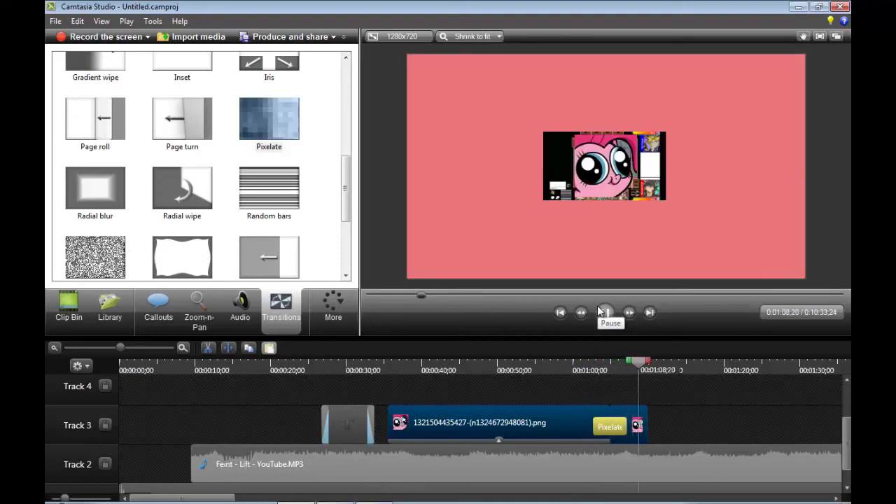
click(604, 312)
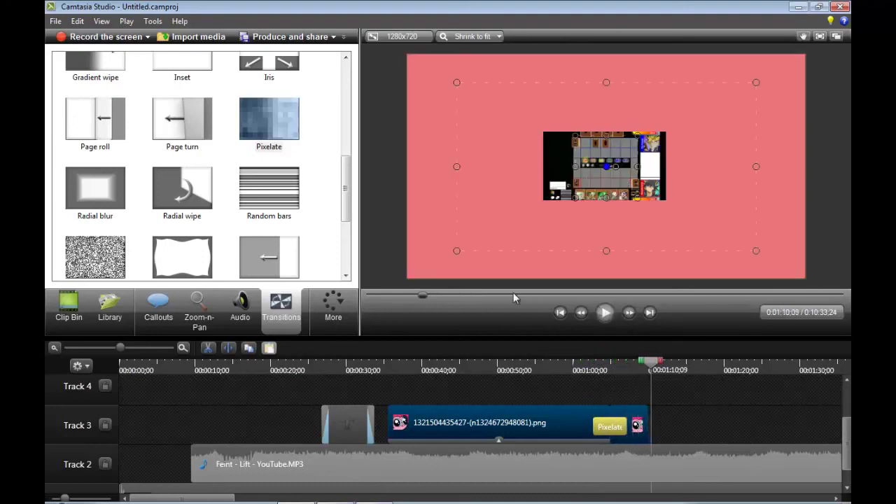
click(334, 301)
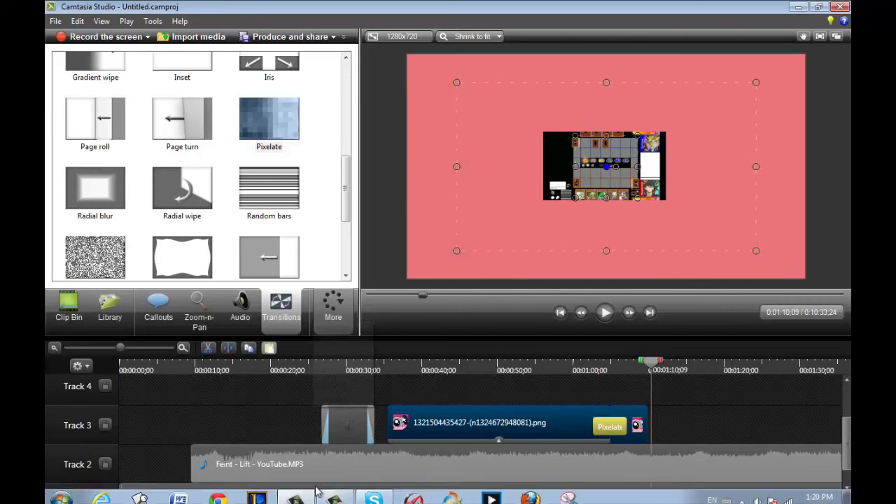
click(336, 500)
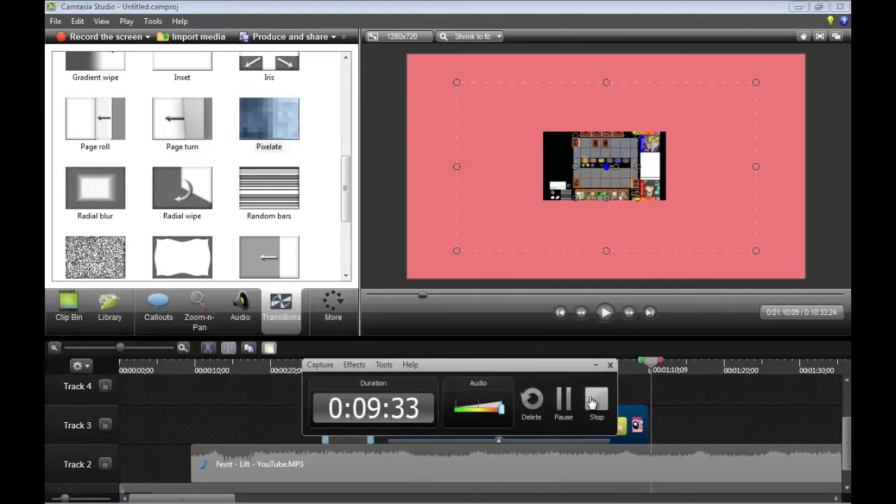